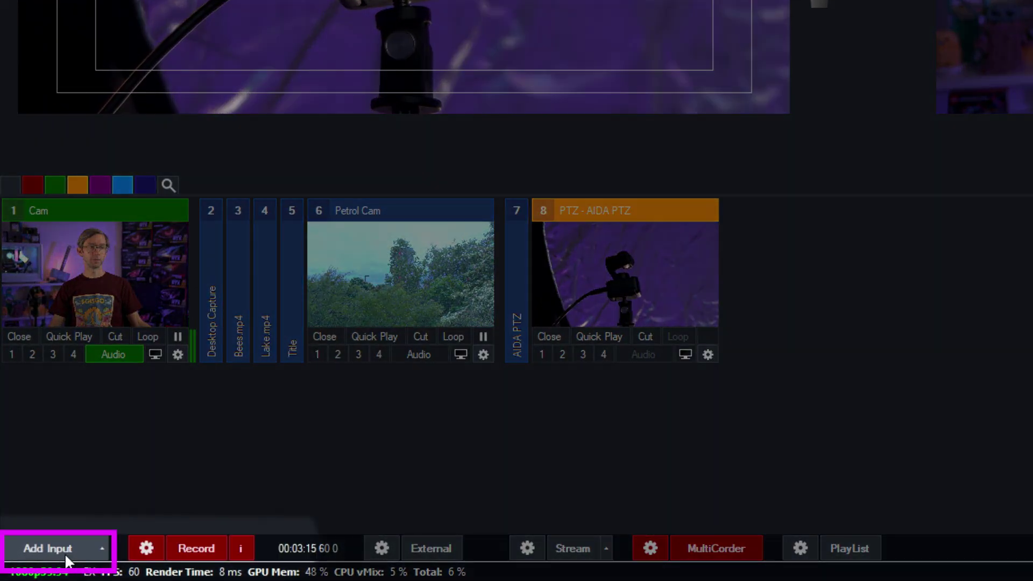
Add the Insta360 Link MF camera as a new input, which becomes input 9
{"action": "left_click", "coordinate": [64, 553]}
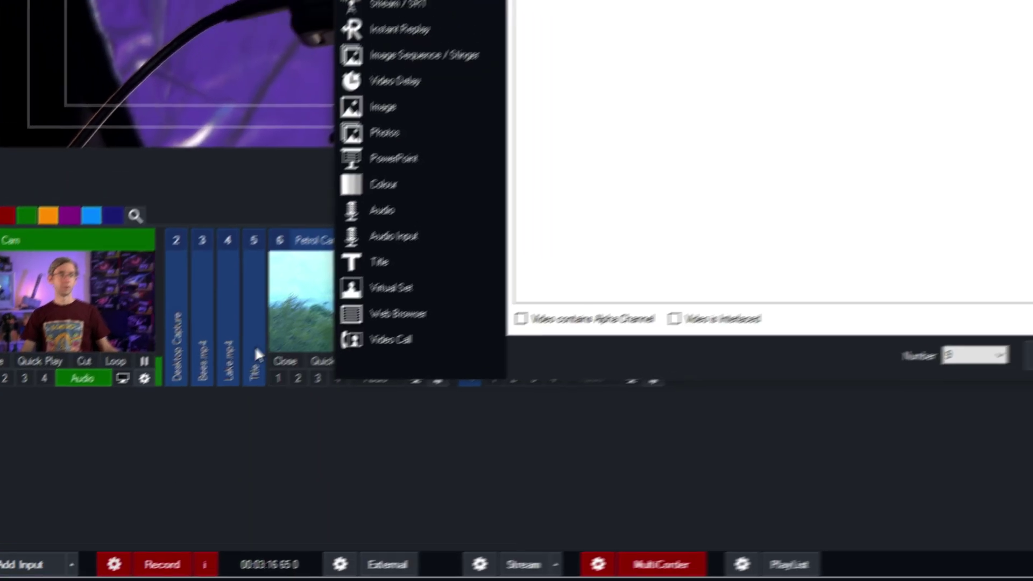
{"action": "left_click", "coordinate": [214, 146]}
{"action": "left_click", "coordinate": [409, 87]}
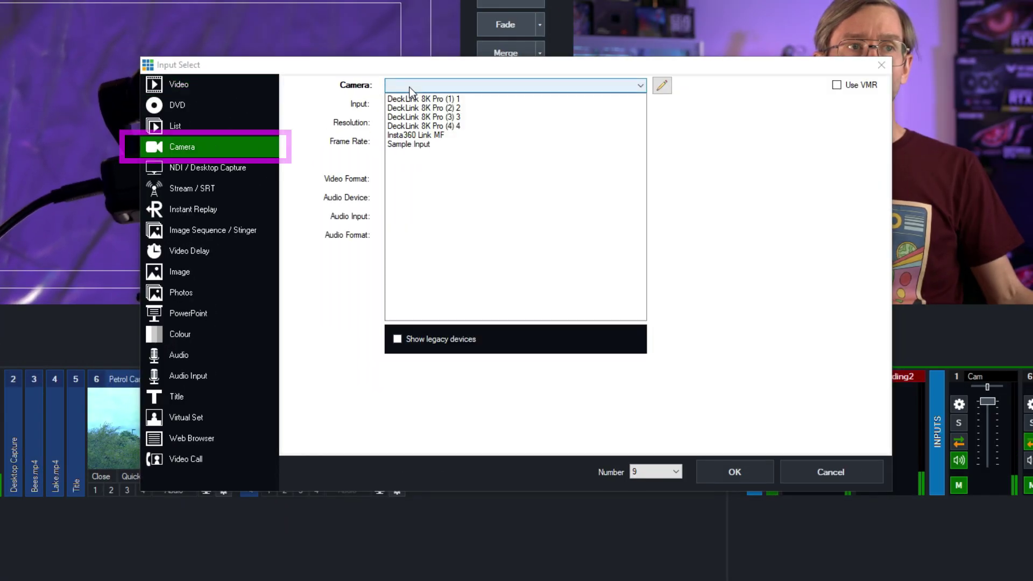
{"action": "left_click", "coordinate": [447, 135]}
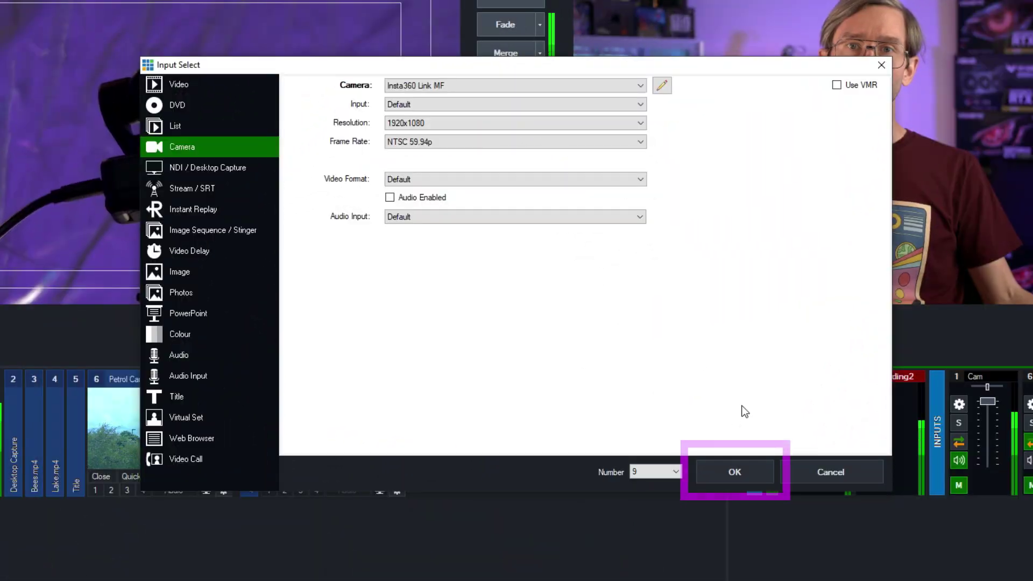
{"action": "left_click", "coordinate": [750, 476]}
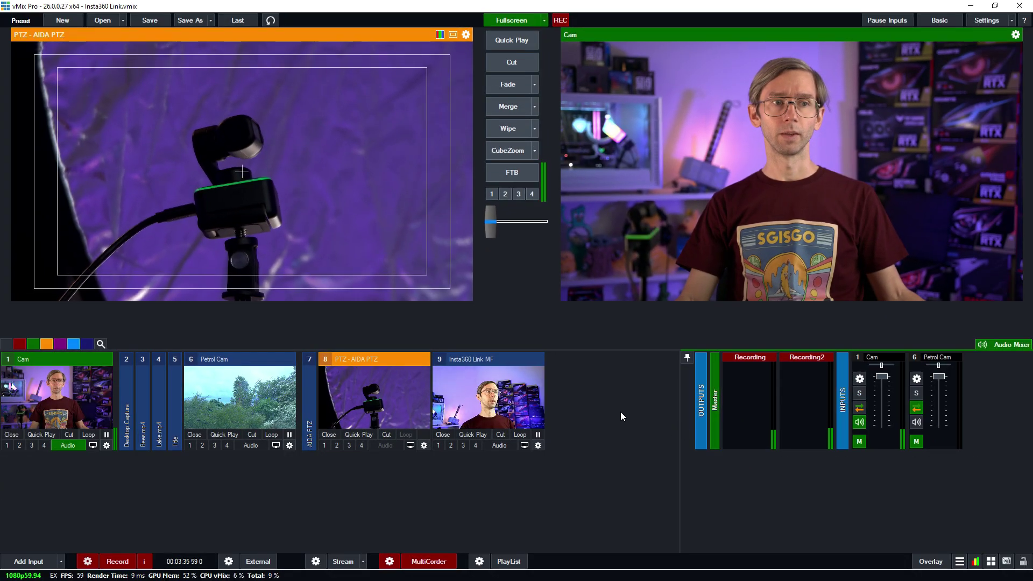
Preview input 9 and connect its PTZ control with device type UVC PTZ
{"action": "left_click", "coordinate": [504, 401]}
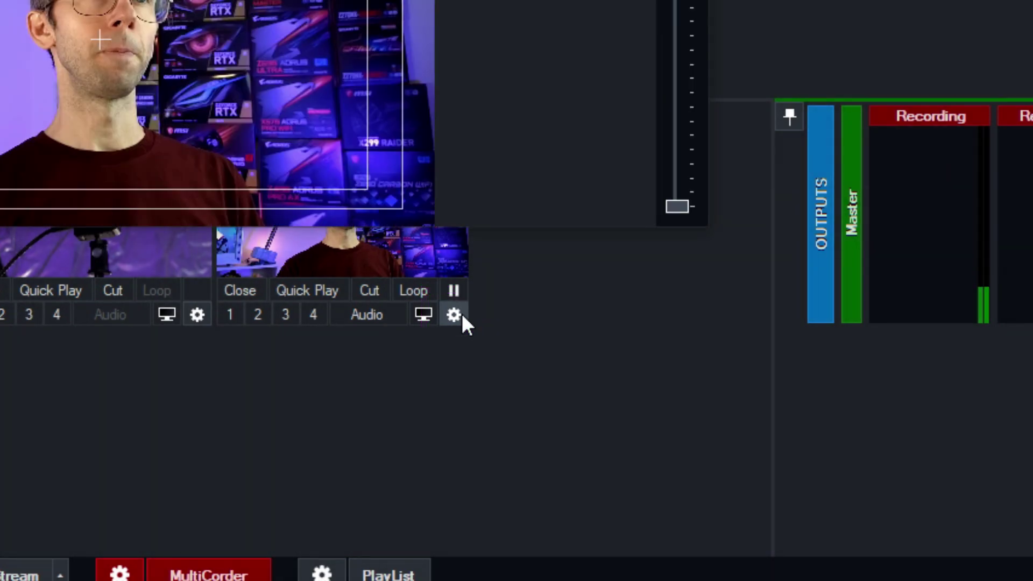
{"action": "left_click", "coordinate": [454, 314]}
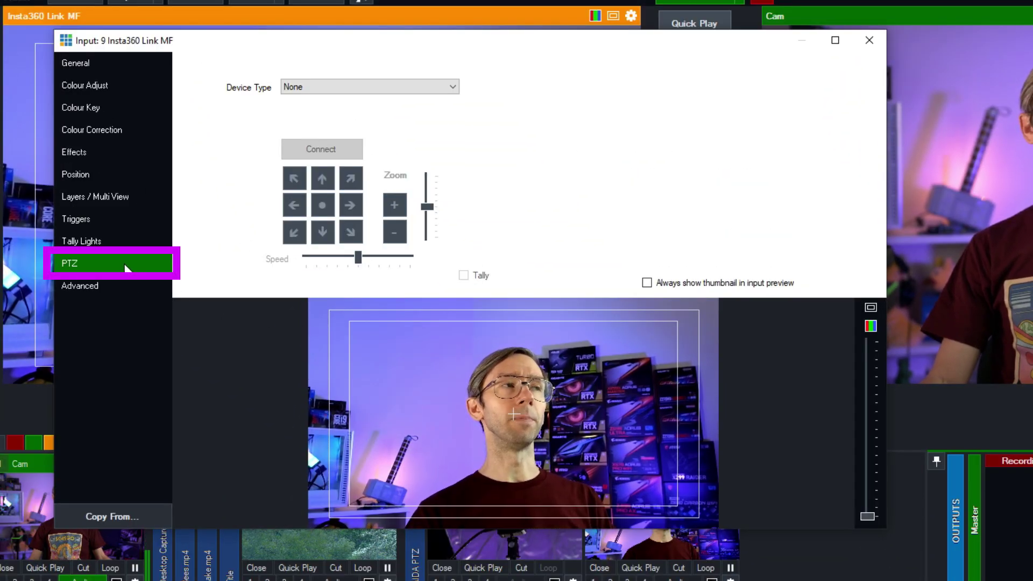
{"action": "left_click", "coordinate": [331, 86]}
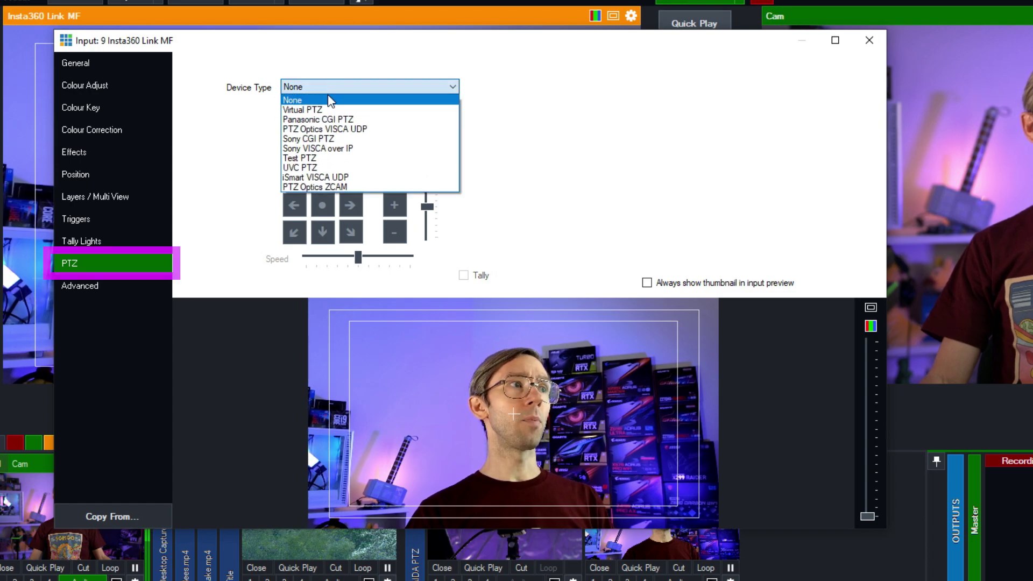
{"action": "left_click", "coordinate": [307, 167]}
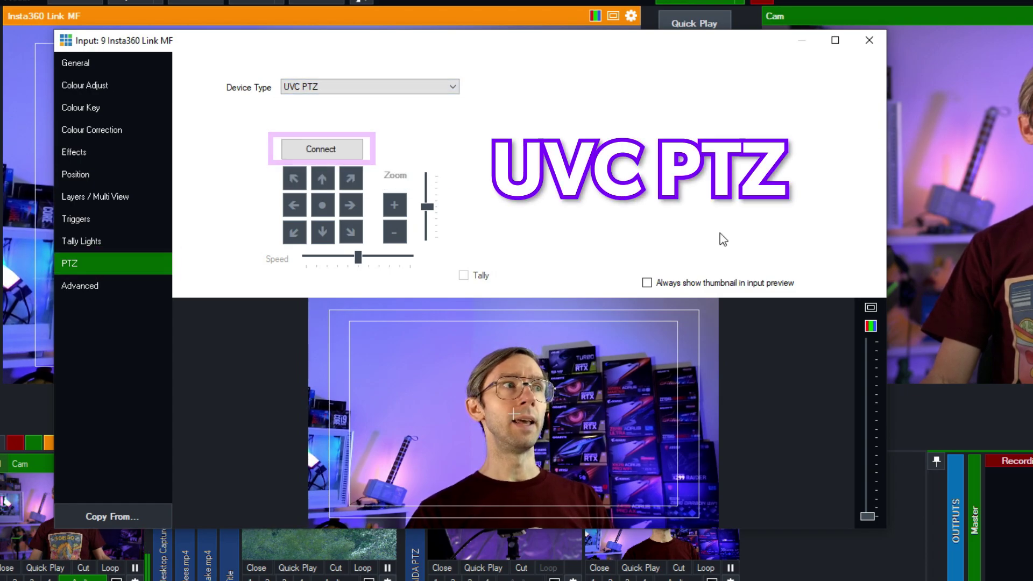
{"action": "left_click", "coordinate": [337, 147]}
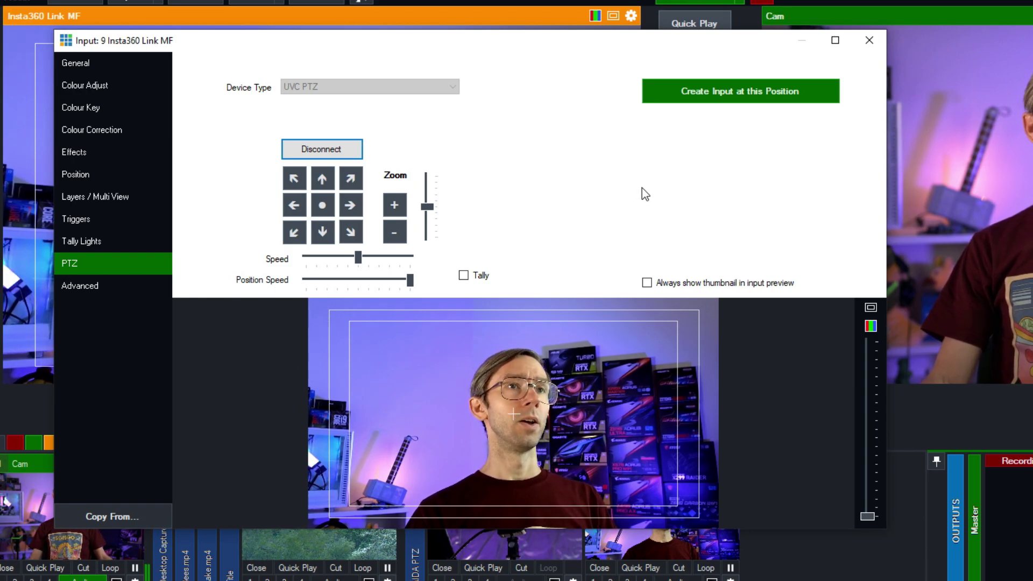
Test panning the camera, then save the current framing as preset input 10
{"action": "left_click", "coordinate": [296, 205]}
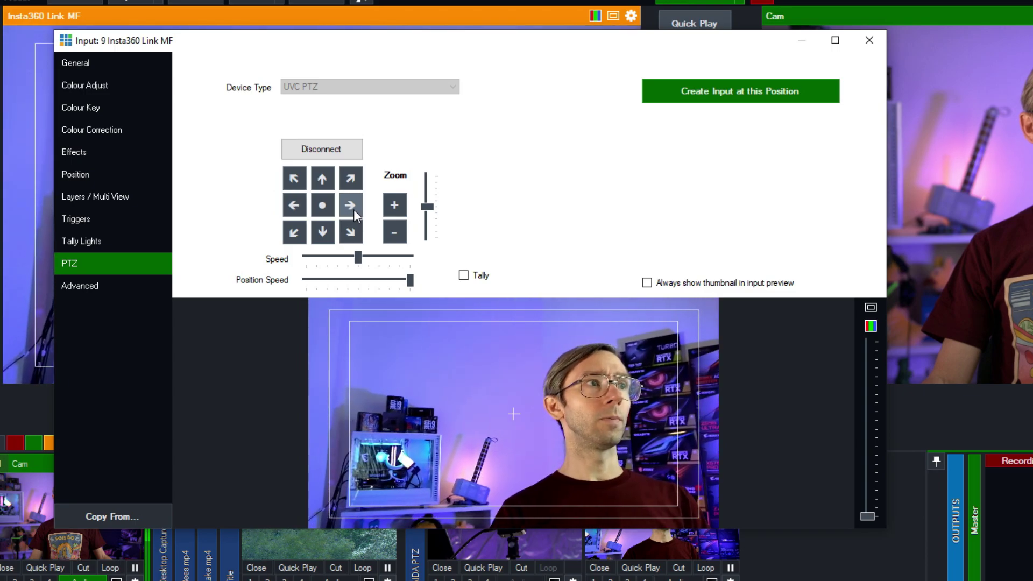
{"action": "left_click", "coordinate": [350, 209]}
{"action": "left_click", "coordinate": [295, 204]}
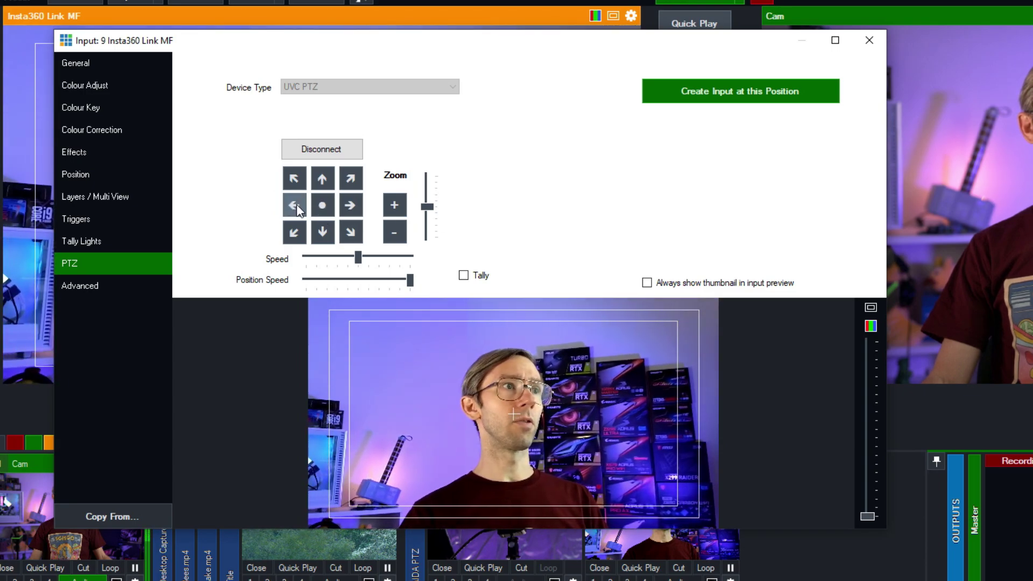
{"action": "left_click", "coordinate": [785, 88]}
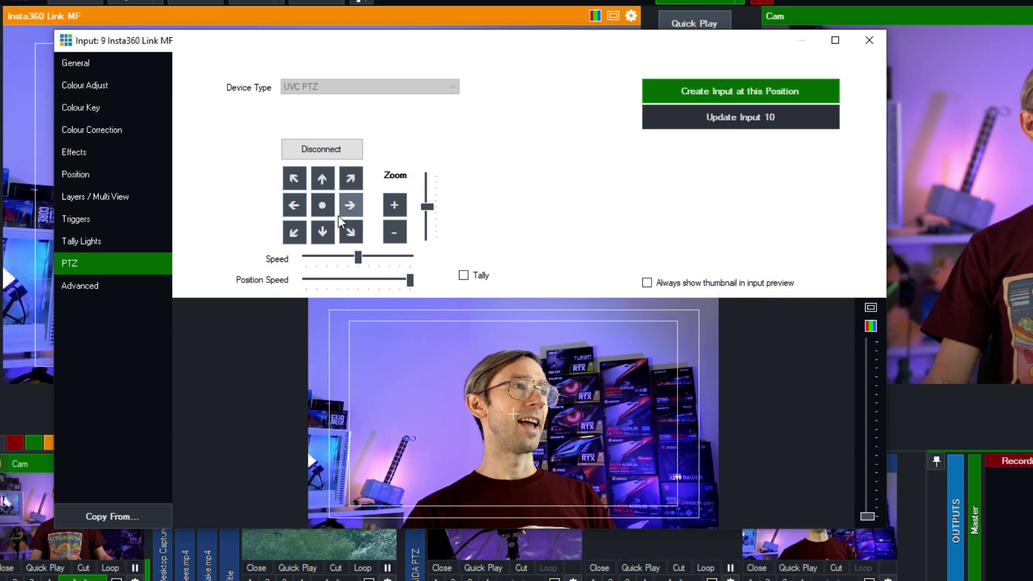
Pan, tilt and zoom onto the PC shelf and save it as preset input 11
{"action": "left_click", "coordinate": [295, 205]}
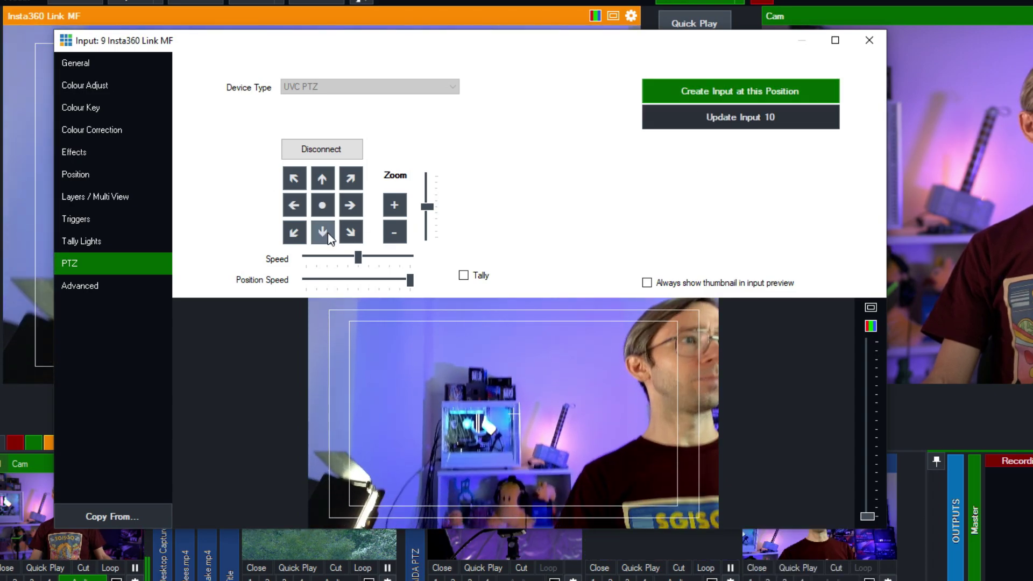
{"action": "left_click", "coordinate": [326, 181]}
{"action": "left_click", "coordinate": [399, 207]}
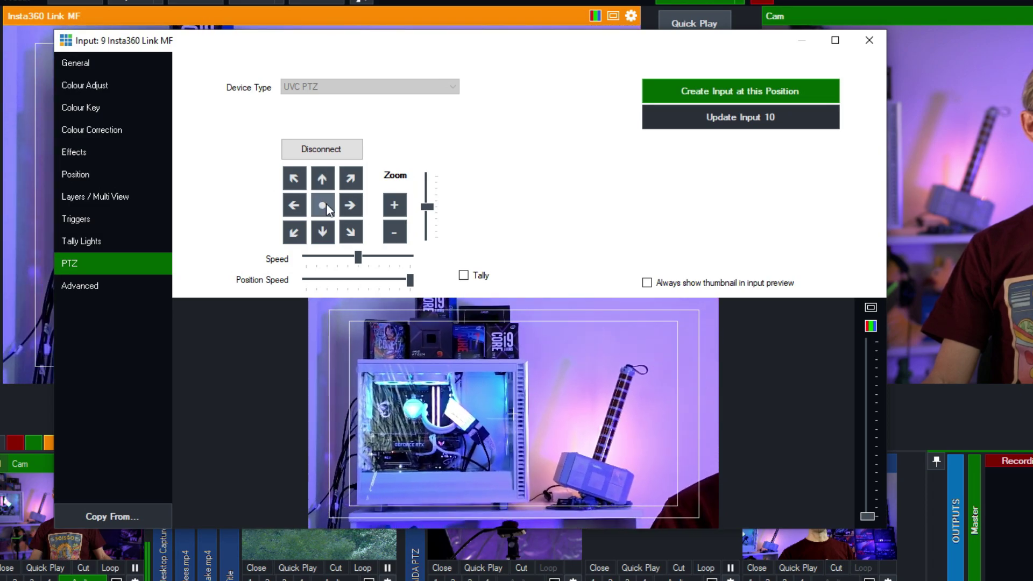
{"action": "left_click", "coordinate": [297, 206]}
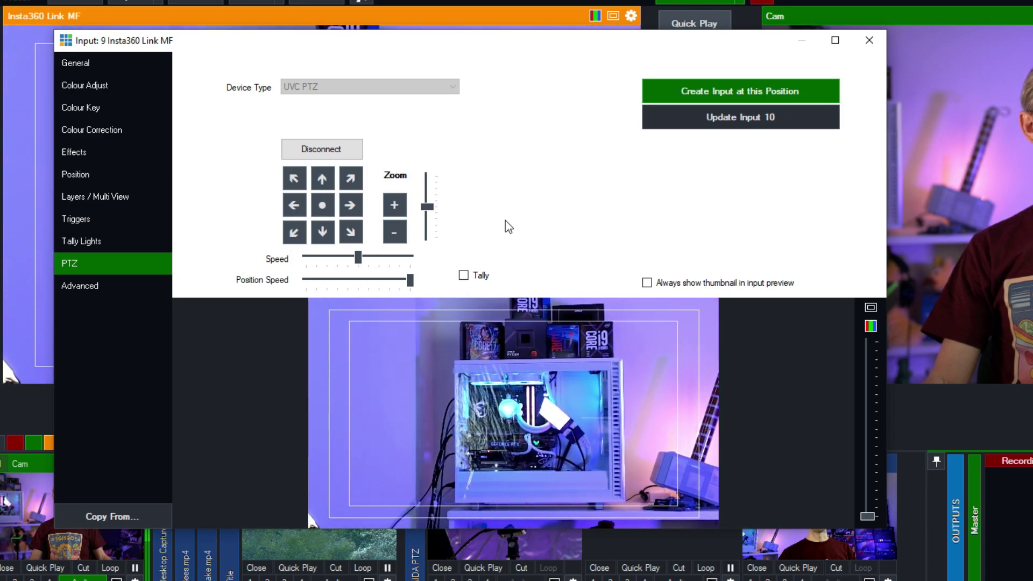
{"action": "left_click", "coordinate": [683, 90]}
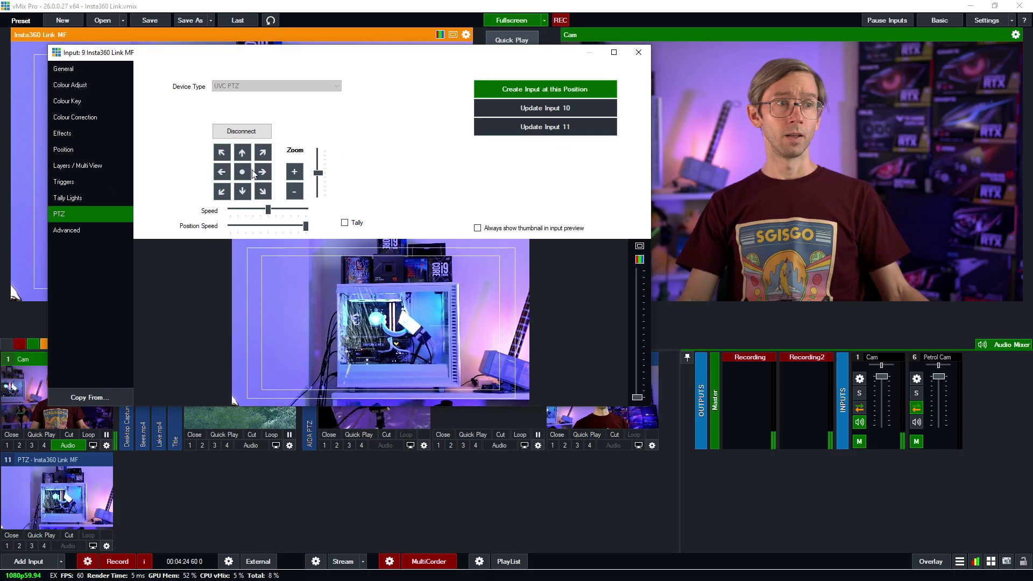
Frame the X299 Raider motherboard box, save it as input 12, and close the settings
{"action": "left_click", "coordinate": [286, 182]}
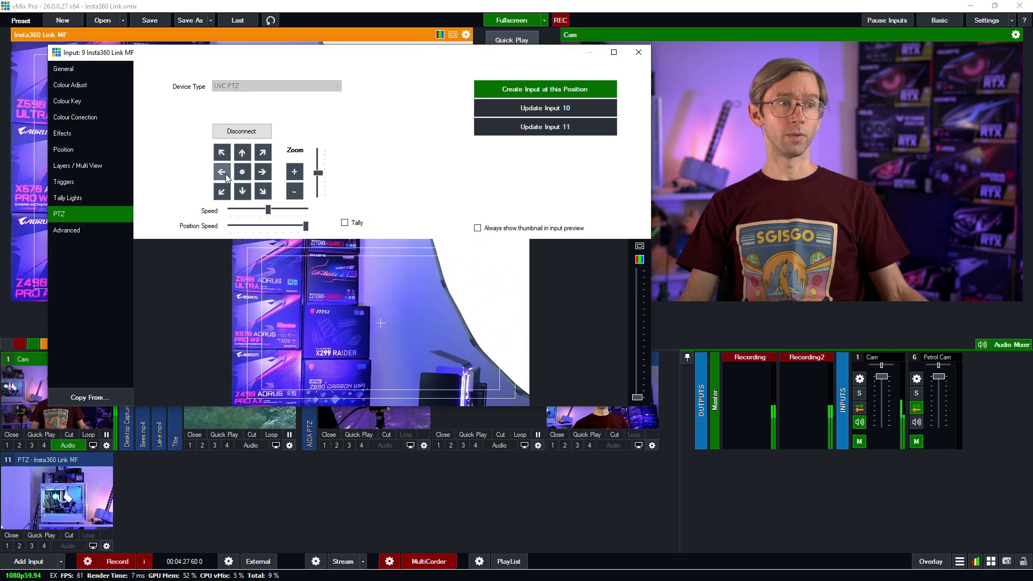
{"action": "left_click", "coordinate": [227, 178]}
{"action": "left_click", "coordinate": [295, 172]}
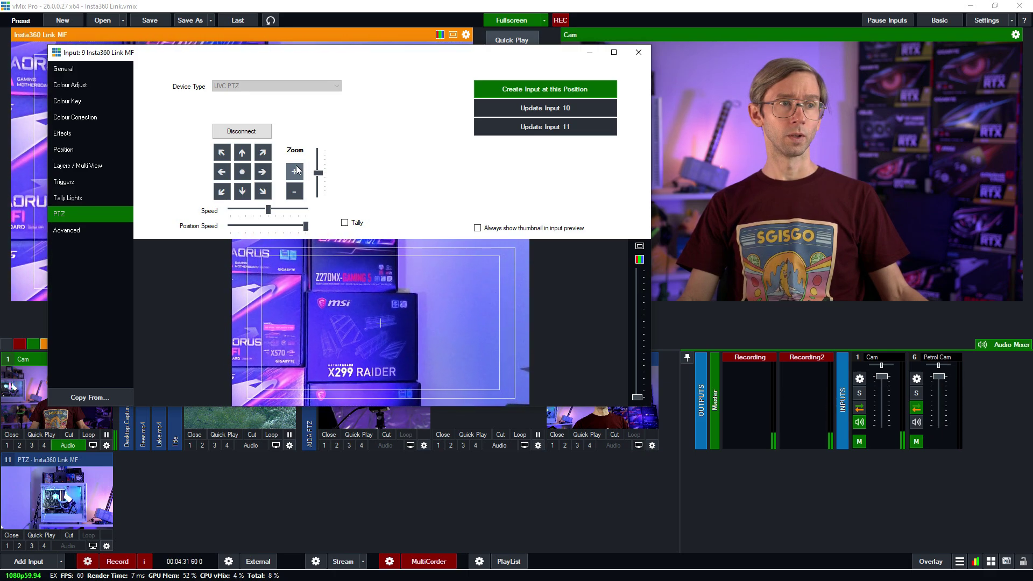
{"action": "left_click", "coordinate": [549, 89]}
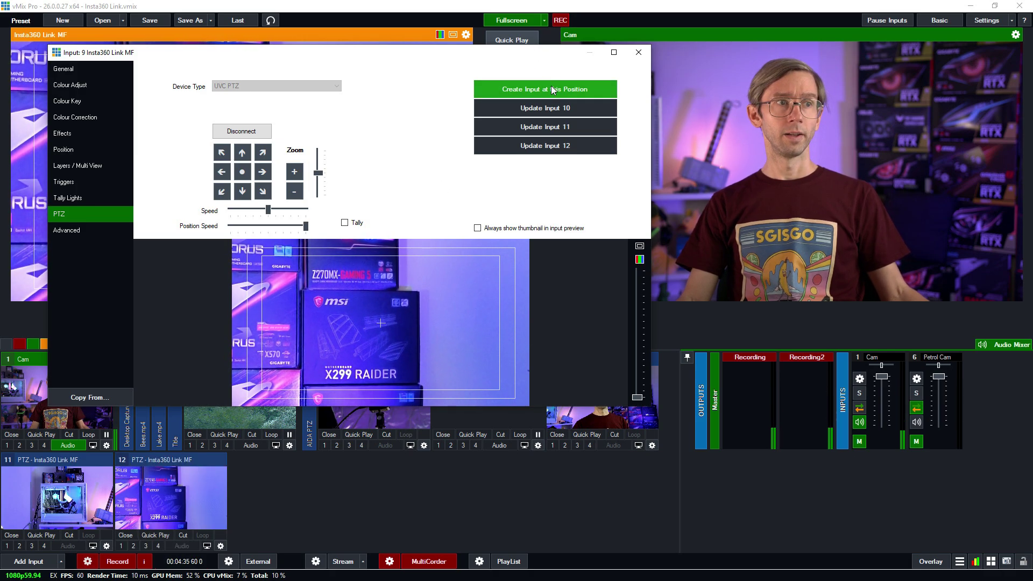
{"action": "left_click", "coordinate": [638, 53]}
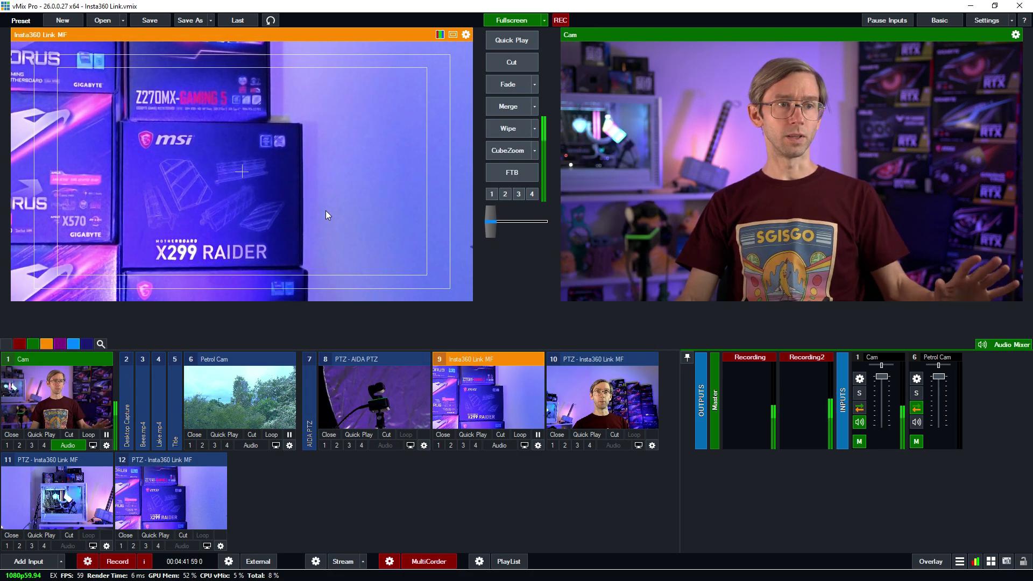
Load PTZ presets 10, 11, 12 into Preview in turn, ending on input 11
{"action": "left_click", "coordinate": [641, 419]}
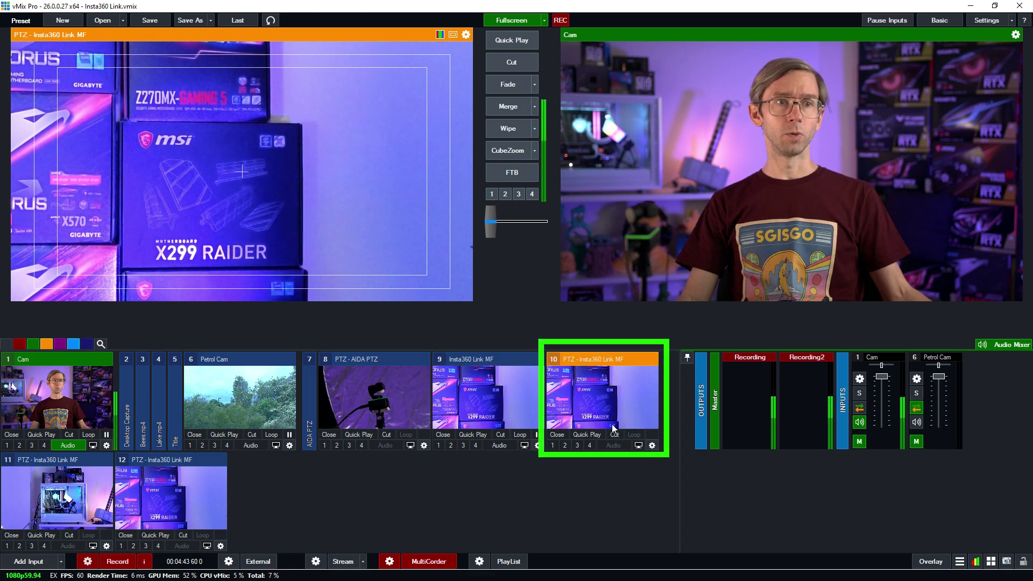
{"action": "left_click", "coordinate": [105, 499]}
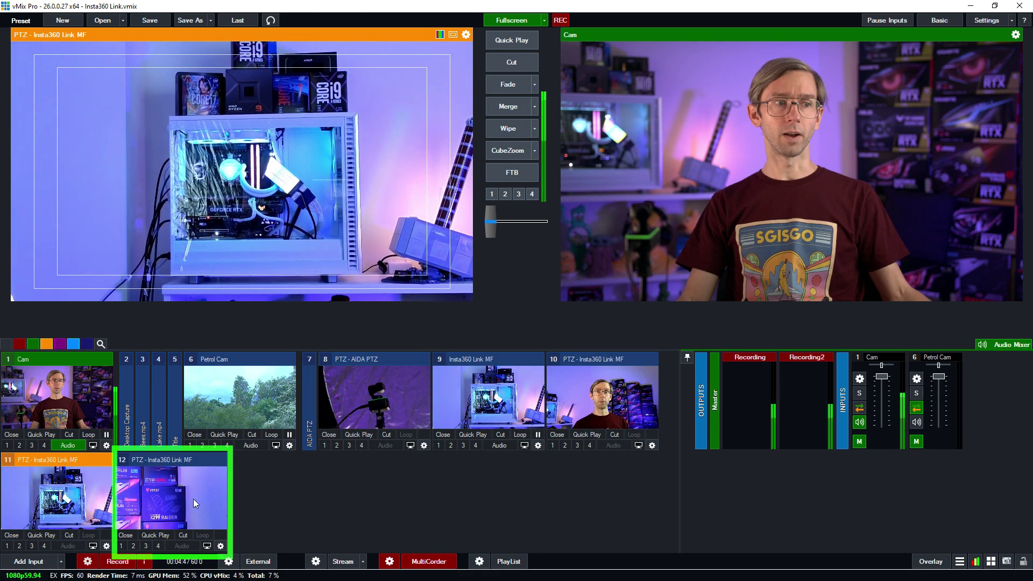
{"action": "left_click", "coordinate": [171, 498]}
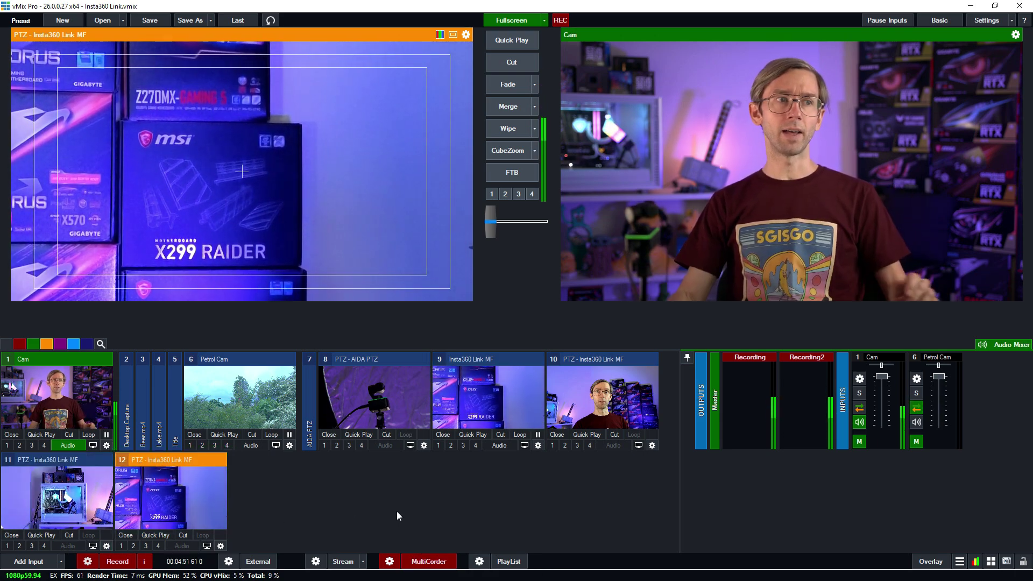
{"action": "left_click", "coordinate": [87, 503]}
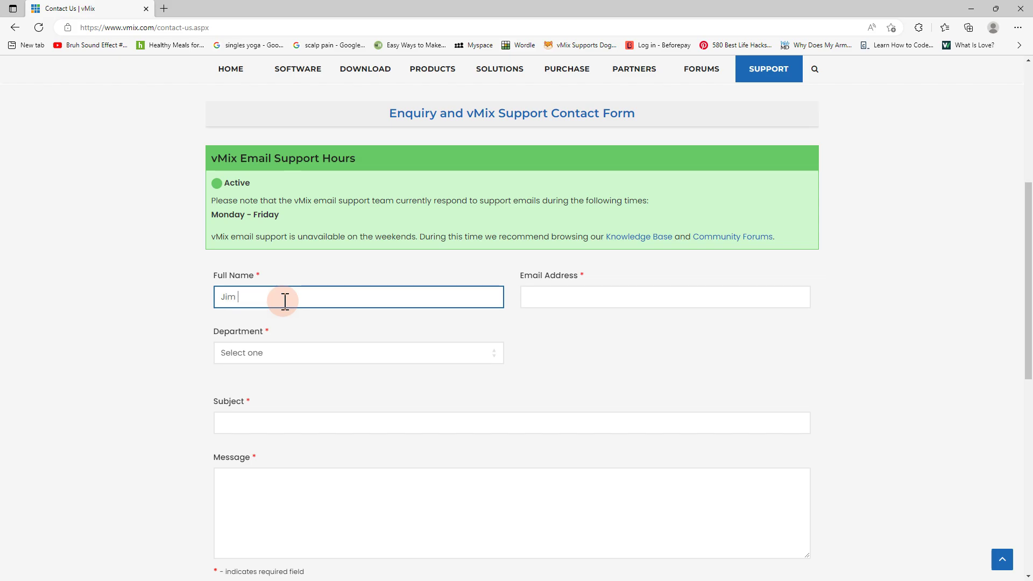
Finish typing the requester's full name and move on to the Email Address field
{"action": "type", "text": "y"}
{"action": "key", "text": "Tab"}
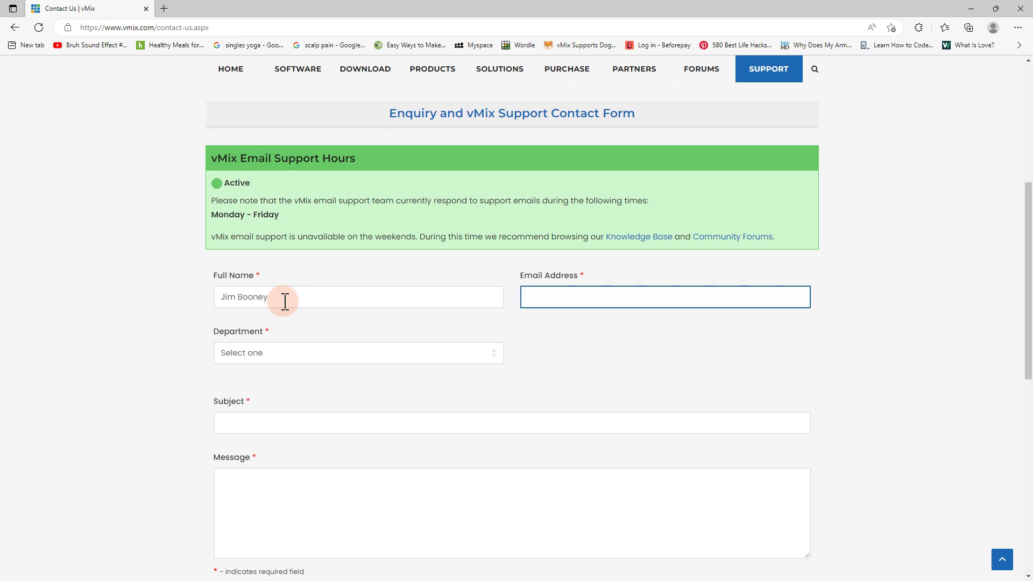